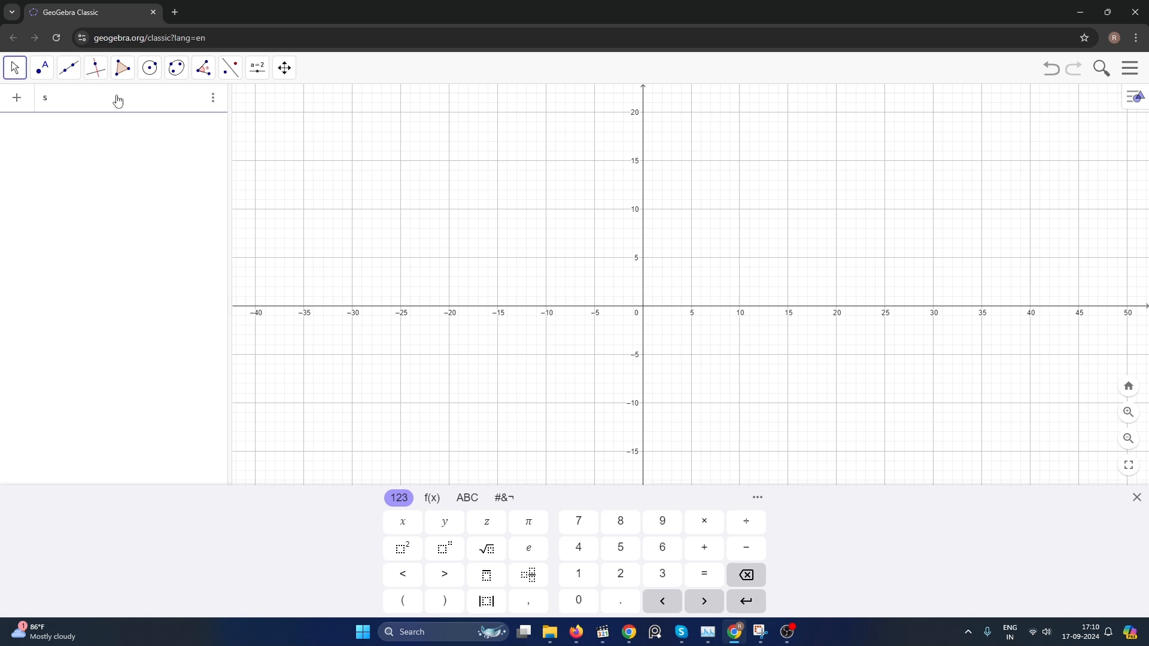
Enter a SolveODE command in the single-argument f'(x, y) form, with x as the expression
text(olve)
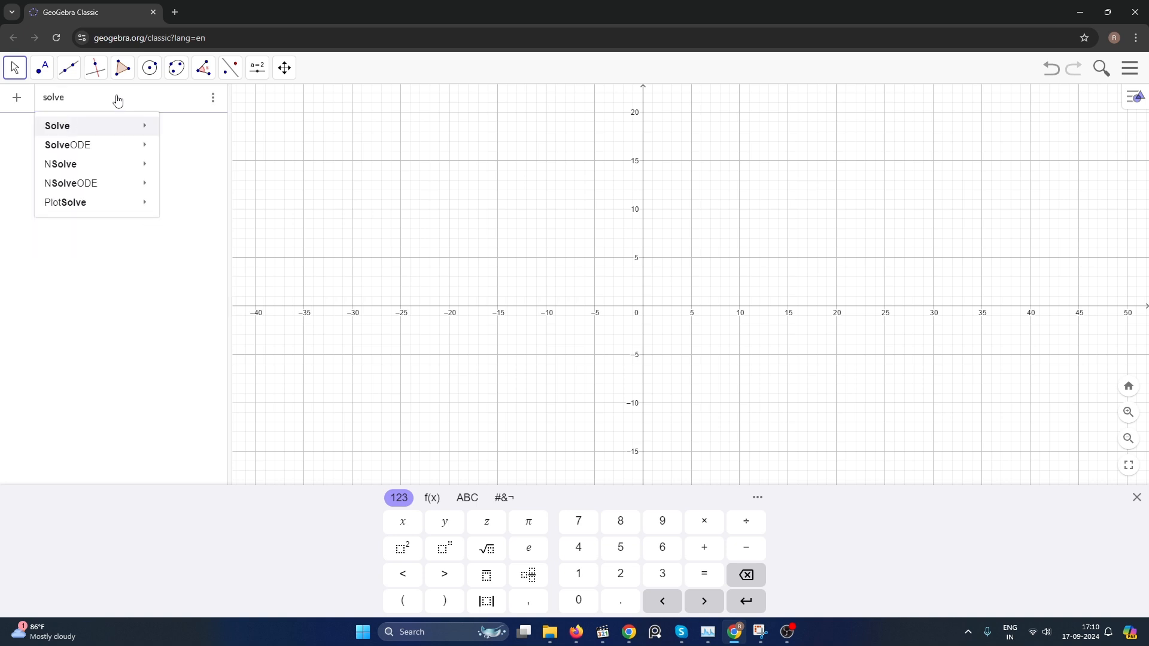
mouse_move(146, 144)
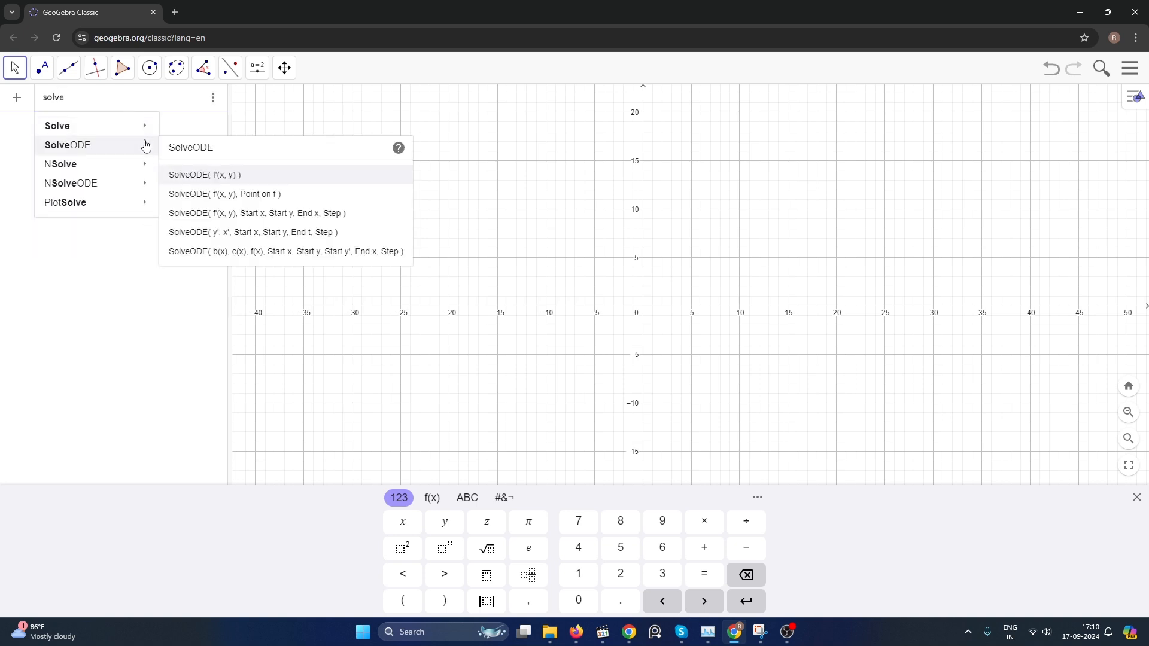
click(221, 175)
text(x)
key(Return)
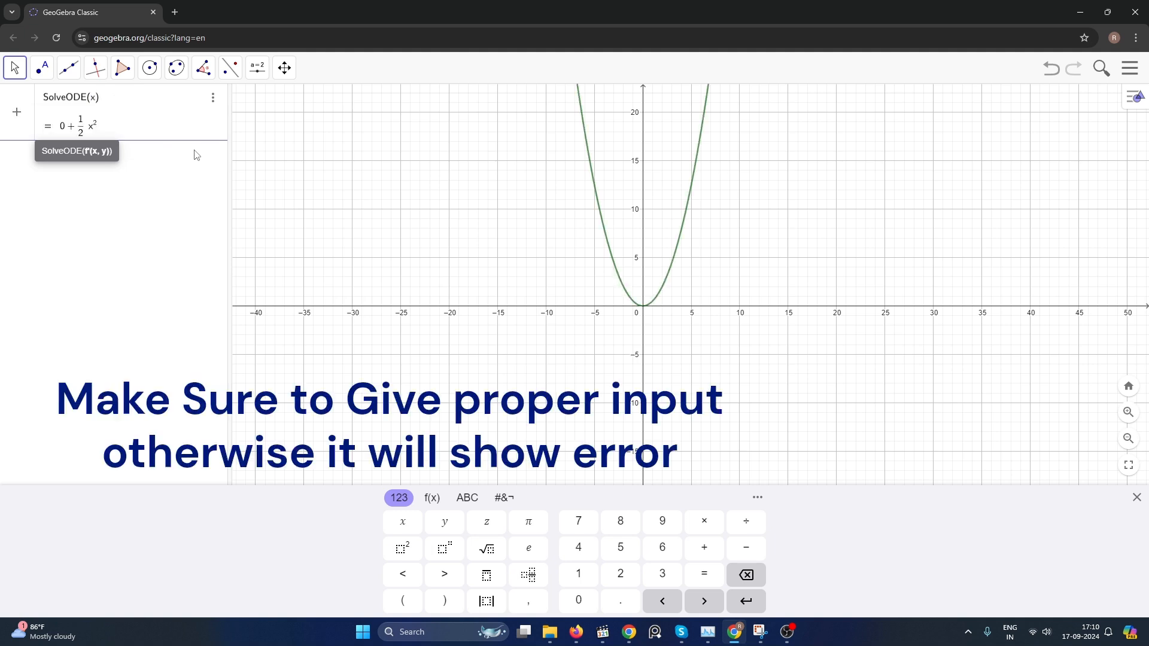
Raise x to the power 4 and subtract y, so the SolveODE expression reads x^4 − y
click(447, 554)
text(4)
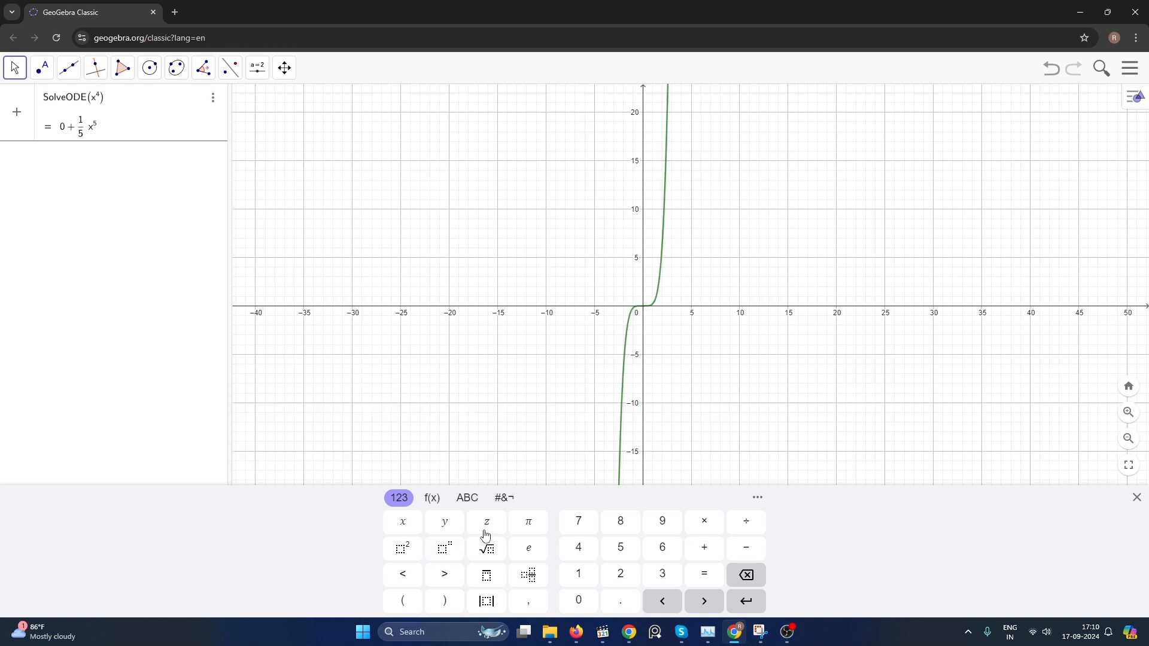
text(=)
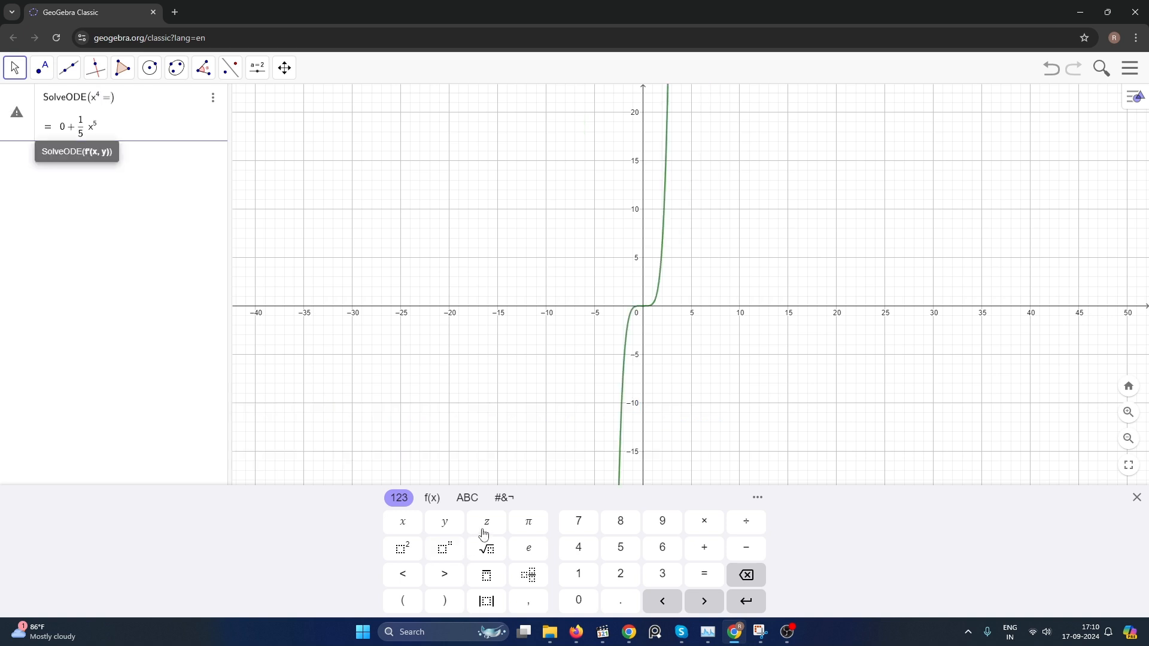
key(BackSpace)
text(- )
text(y)
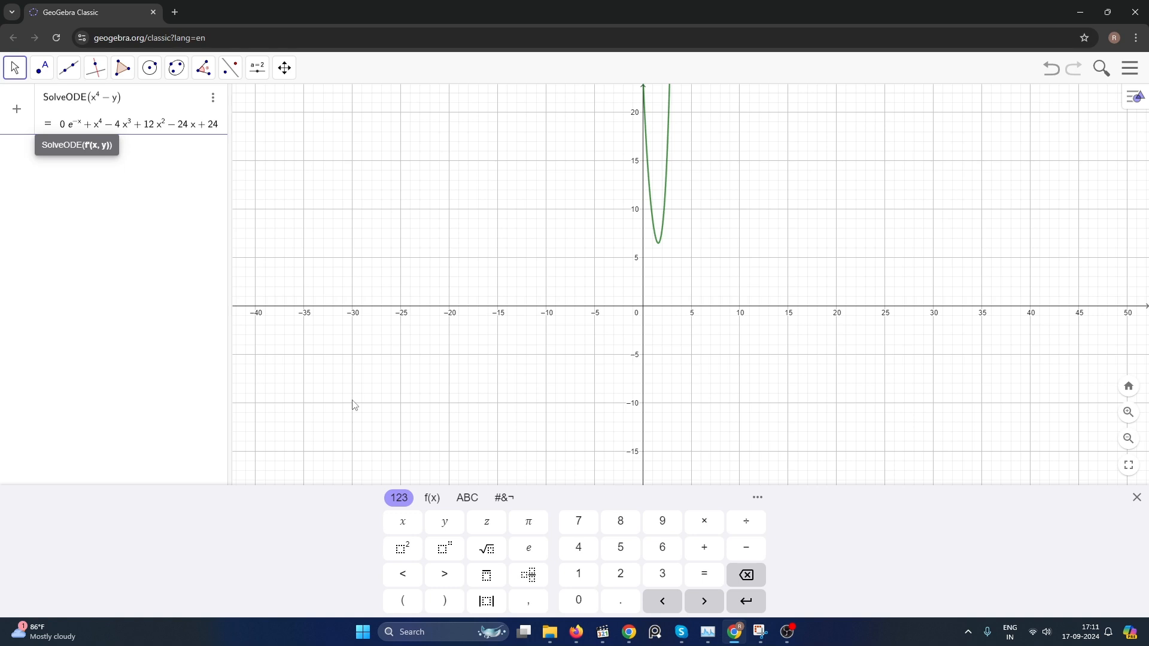
Enclose x^4 − y in parentheses, divide it by x, and submit the SolveODE equation
click(94, 102)
text(()
text(/)
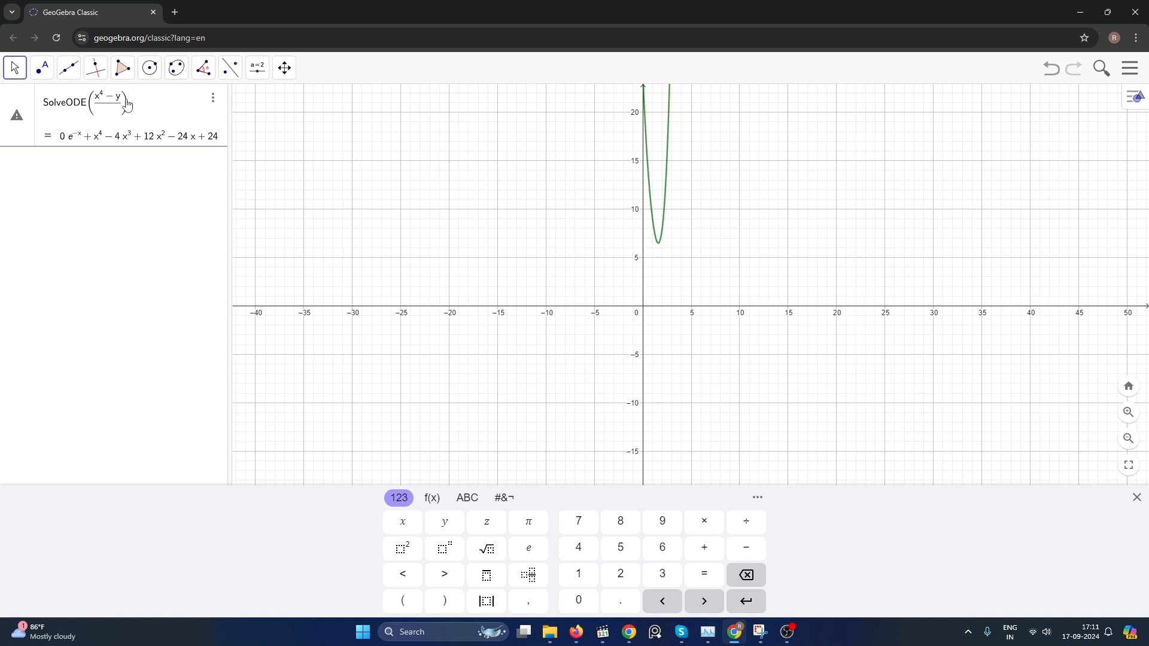
text(x)
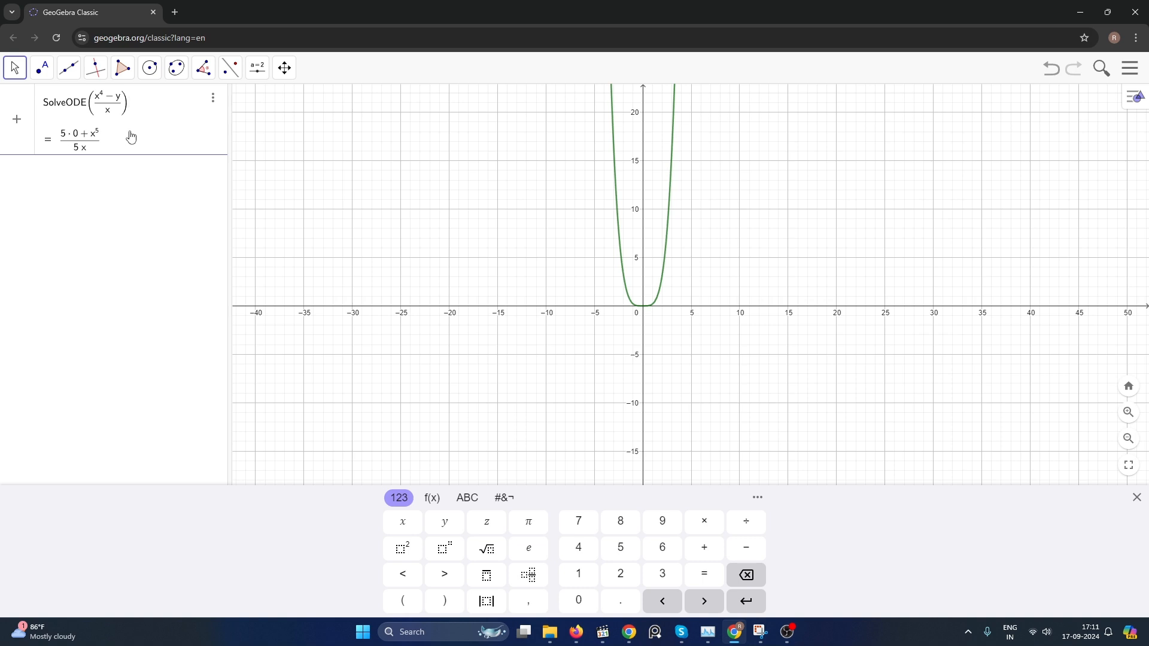
key(Return)
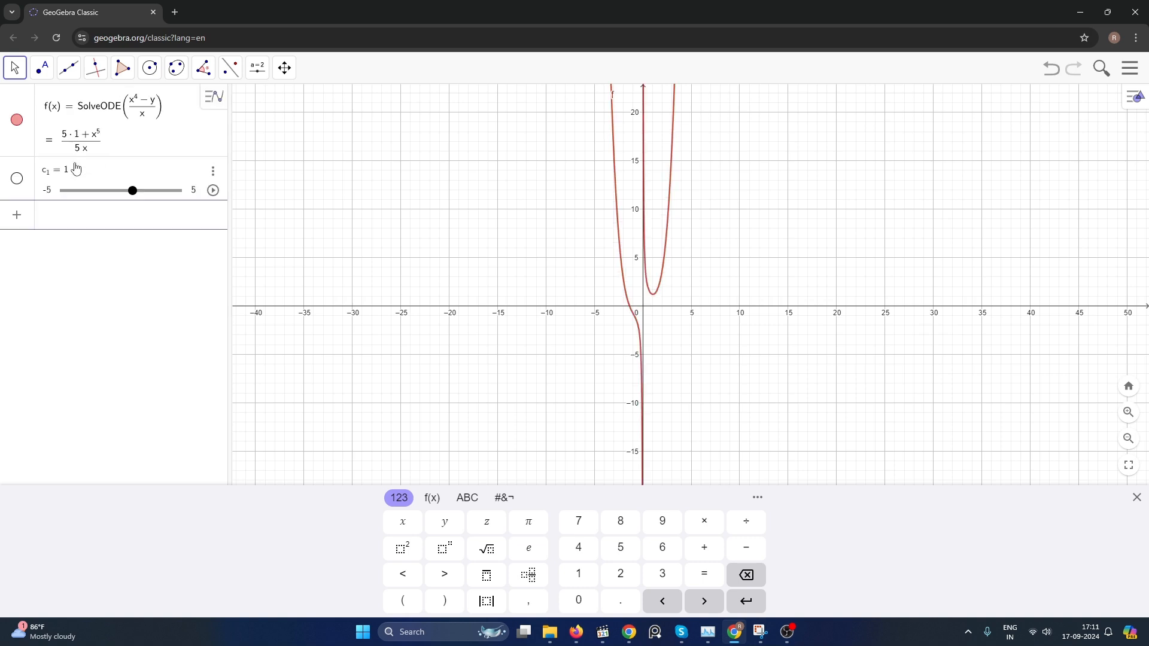
Animate the constant c₁ to observe how the solution curve changes, and stop it at 1.01
click(213, 190)
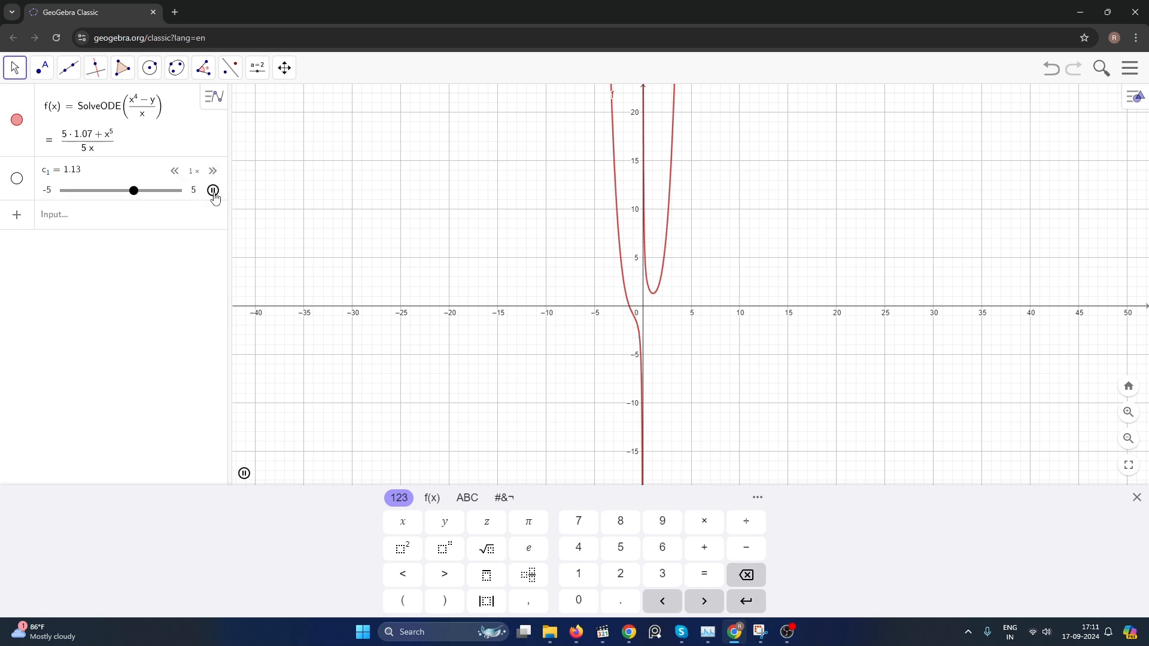
scroll(466, 310, down, 5)
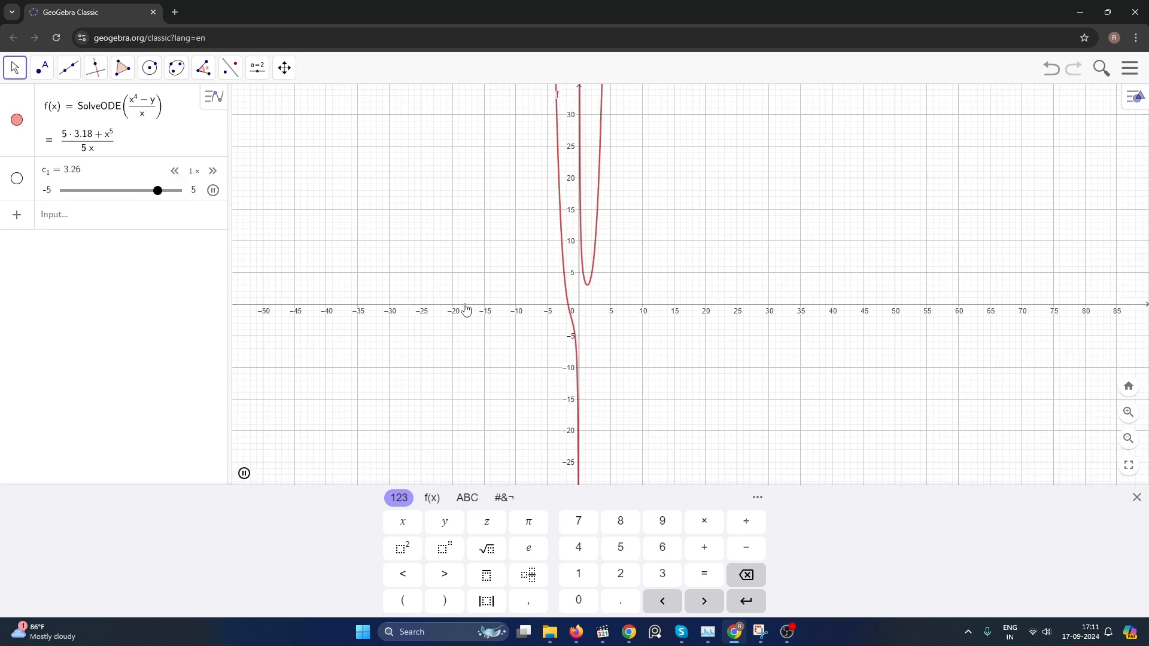
scroll(466, 309, down, 4)
scroll(478, 305, up, 3)
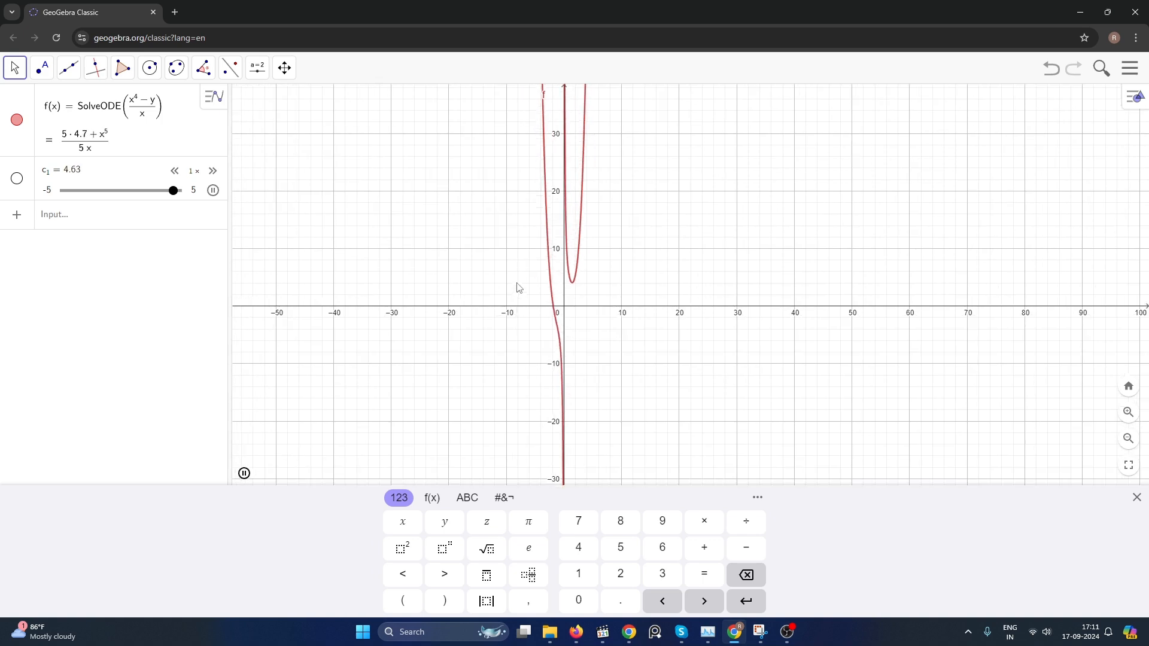
click(533, 205)
drag(533, 206, 492, 284)
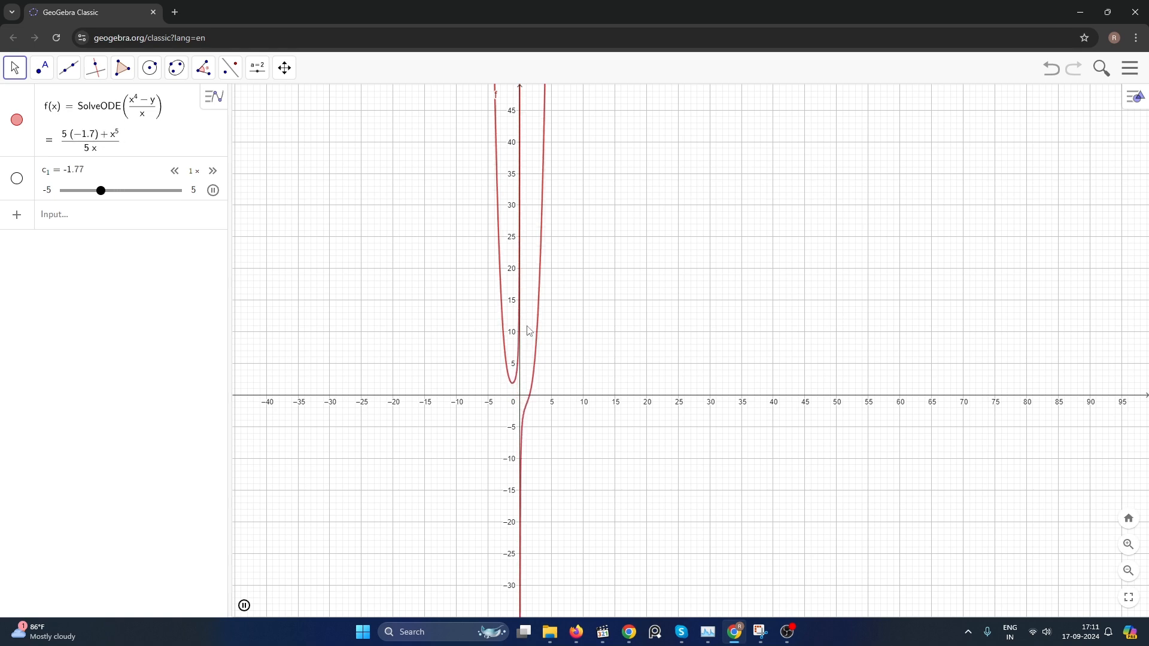
scroll(528, 331, down, 5)
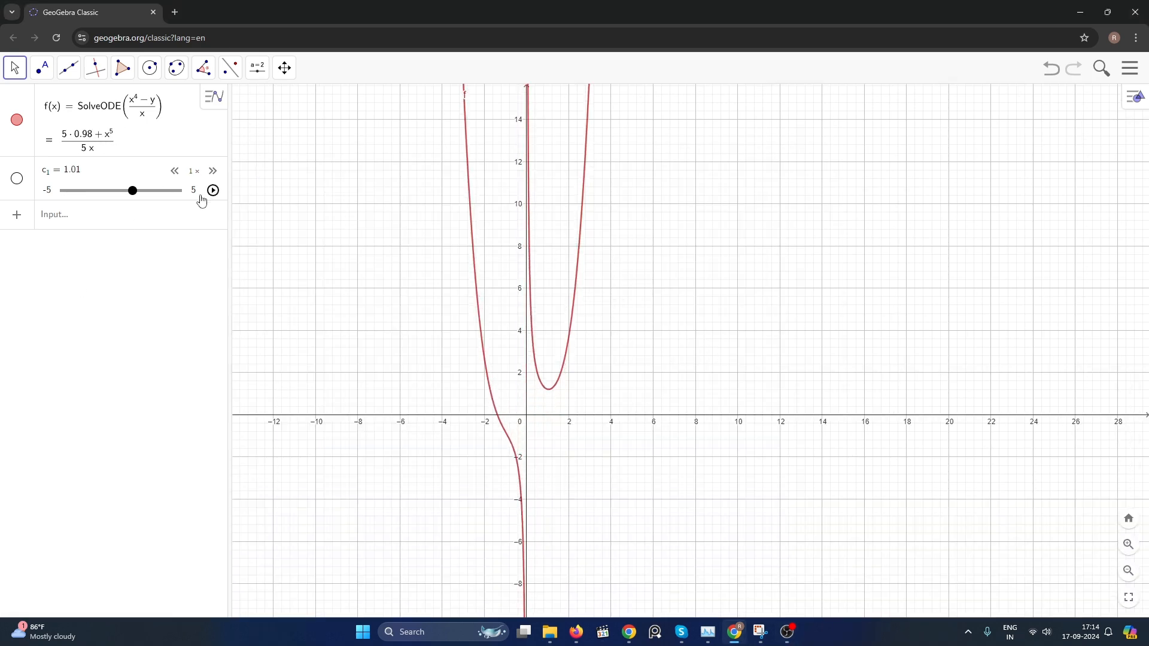
click(212, 190)
Define point A at (1, 1.2) and run the c₁ animation again
click(106, 224)
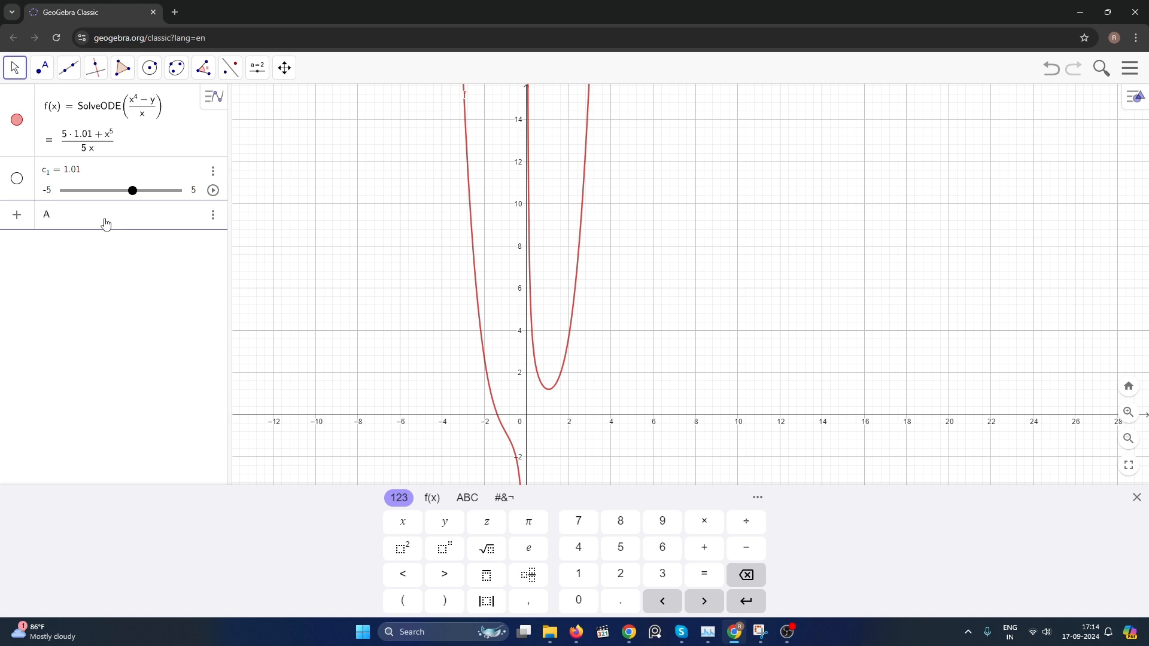
text(A = (1, 1.2)
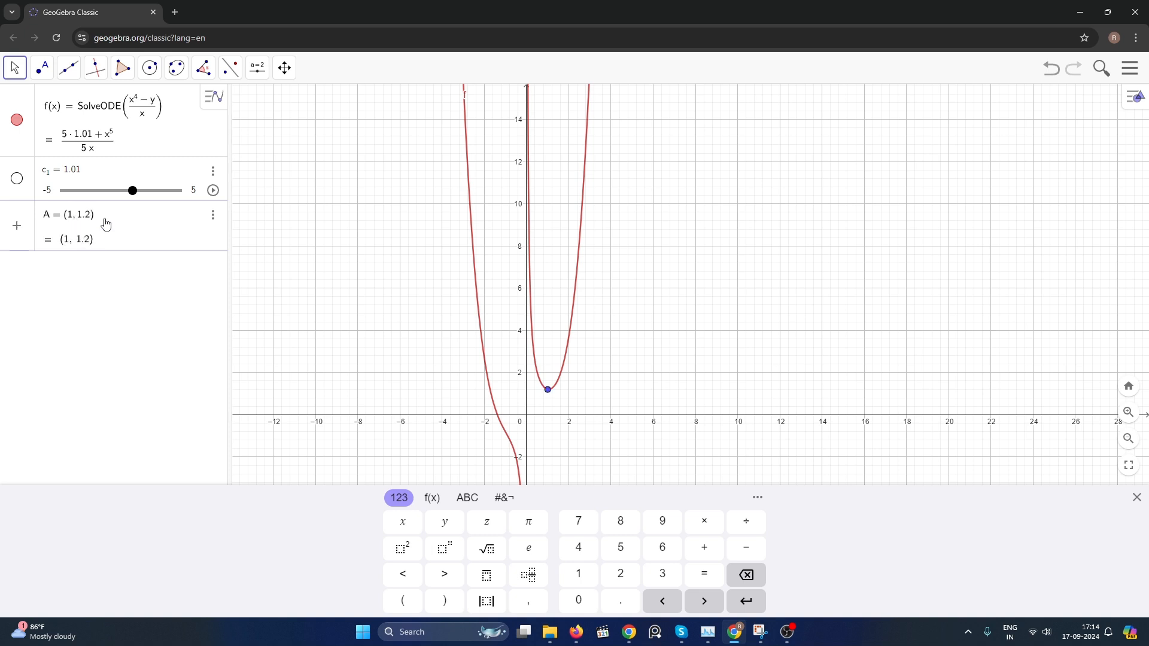
key(Return)
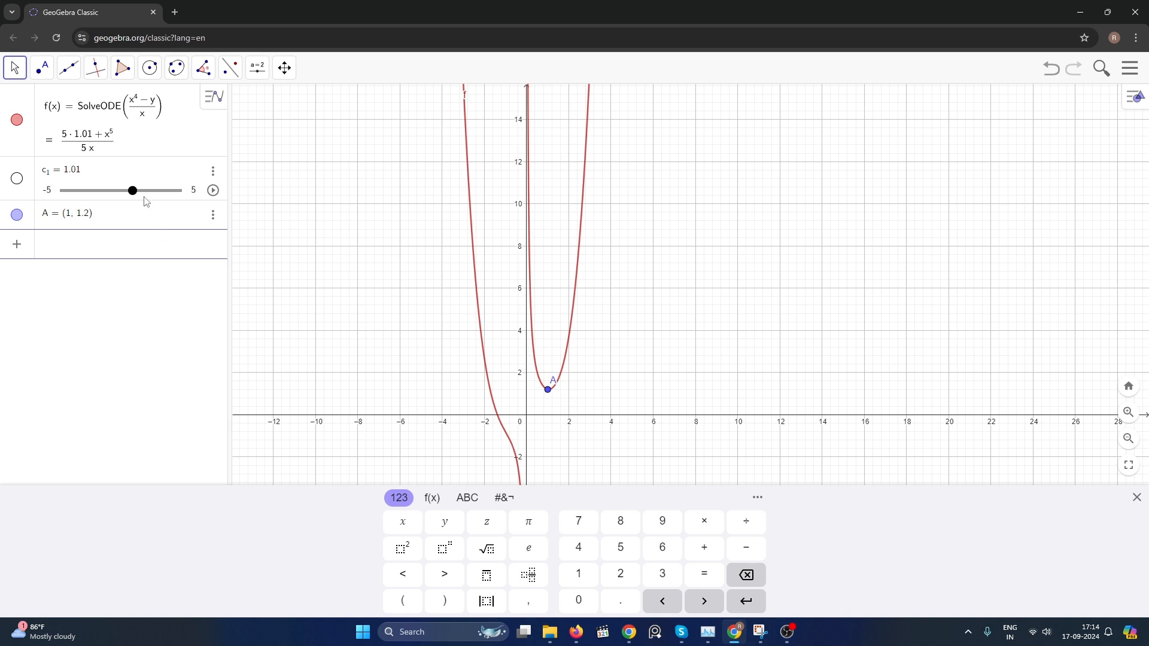
click(213, 191)
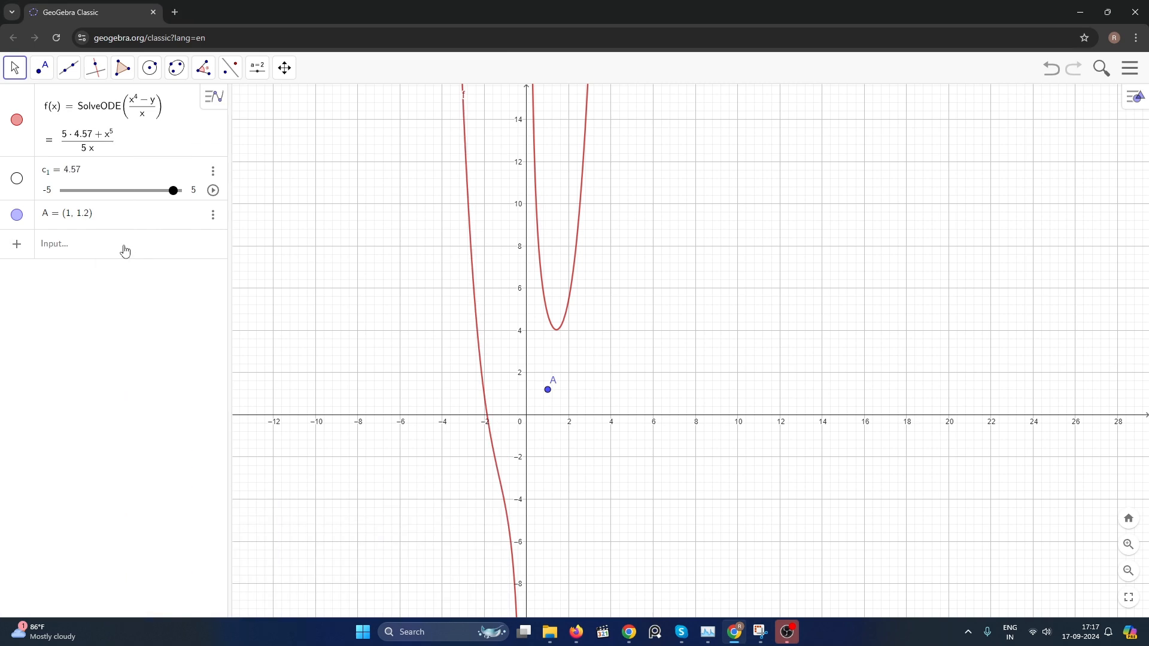
Enter a SlopeField command in its f(x, y) form, with x as the expression
click(124, 249)
text(s)
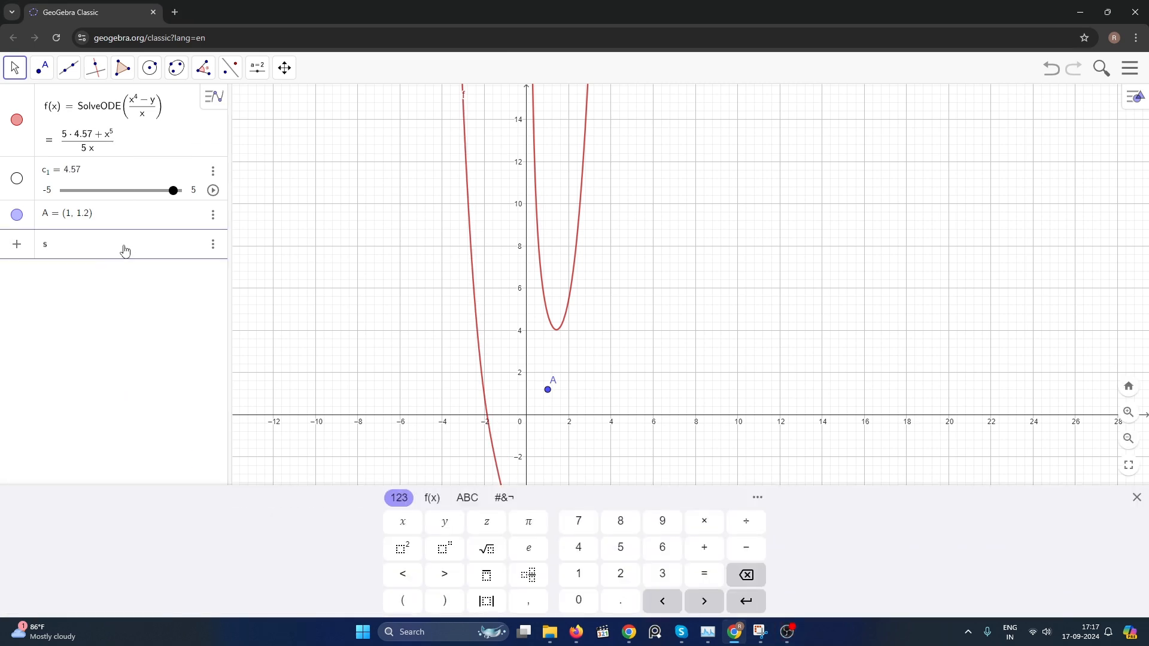
text(lope)
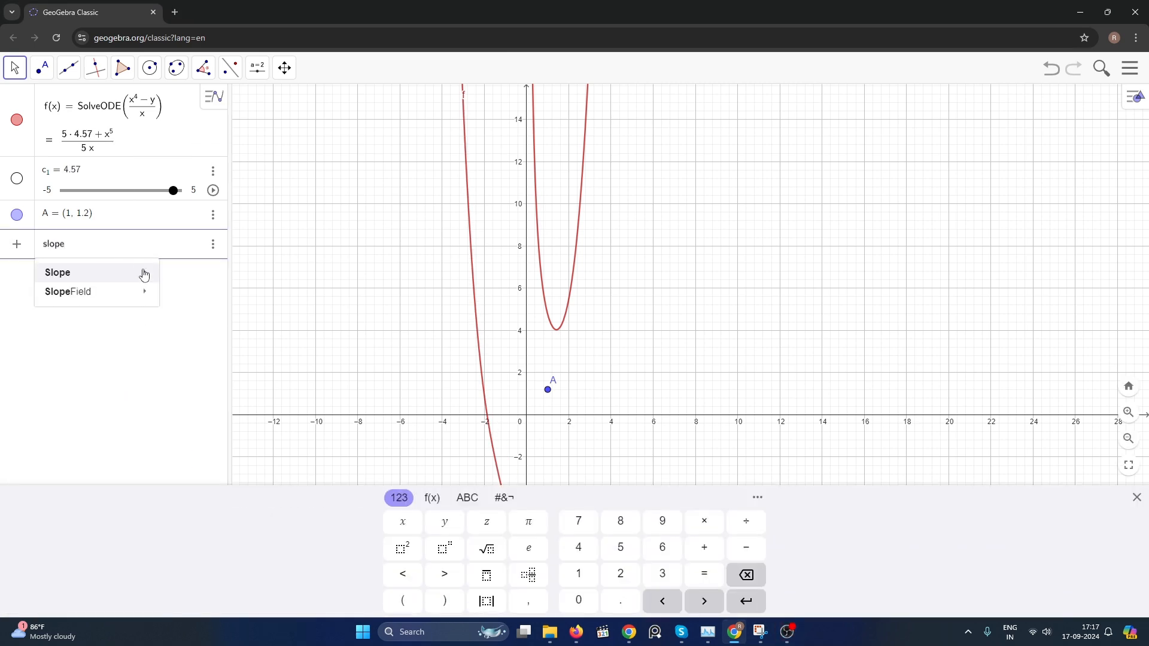
mouse_move(139, 291)
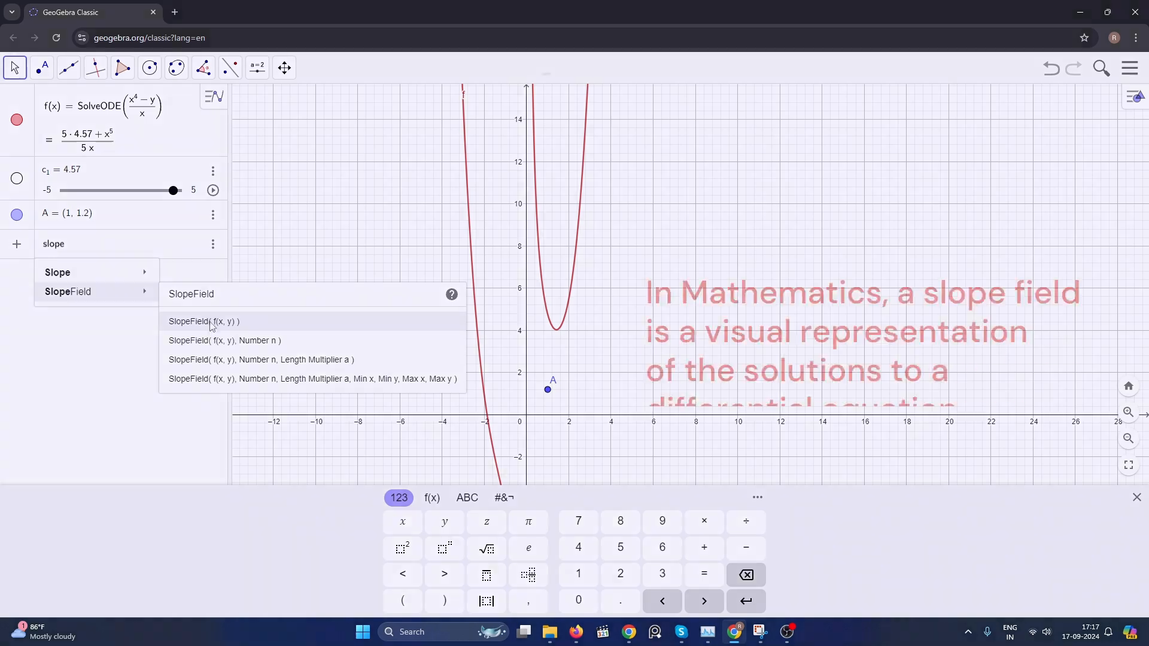
click(211, 323)
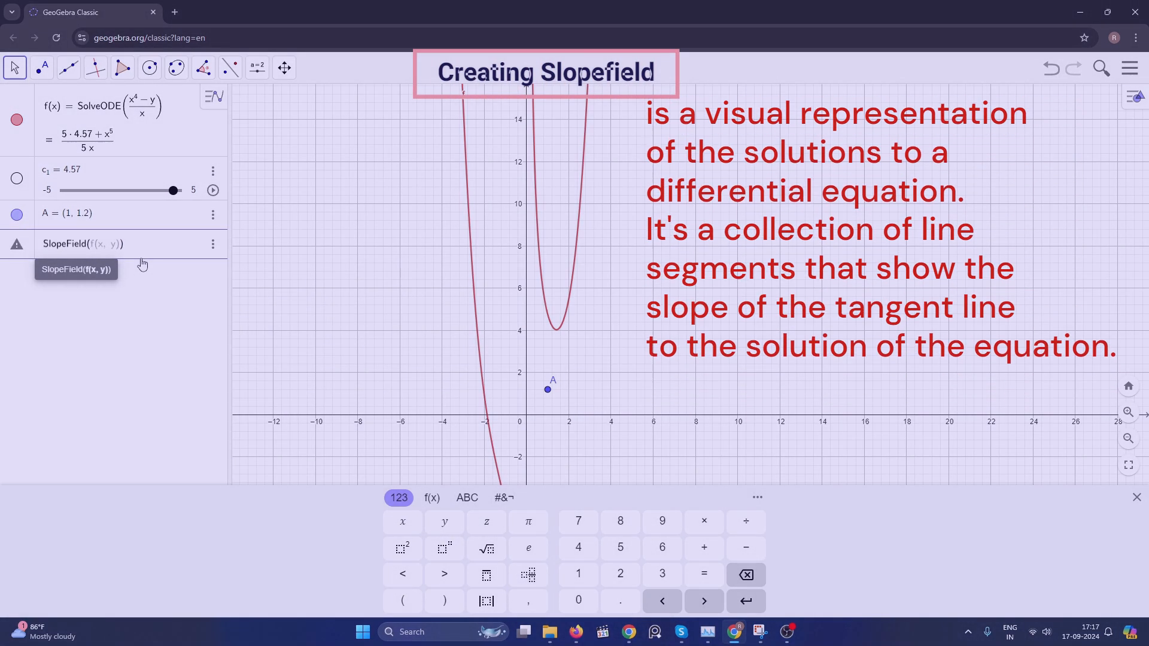
text(x)
key(Return)
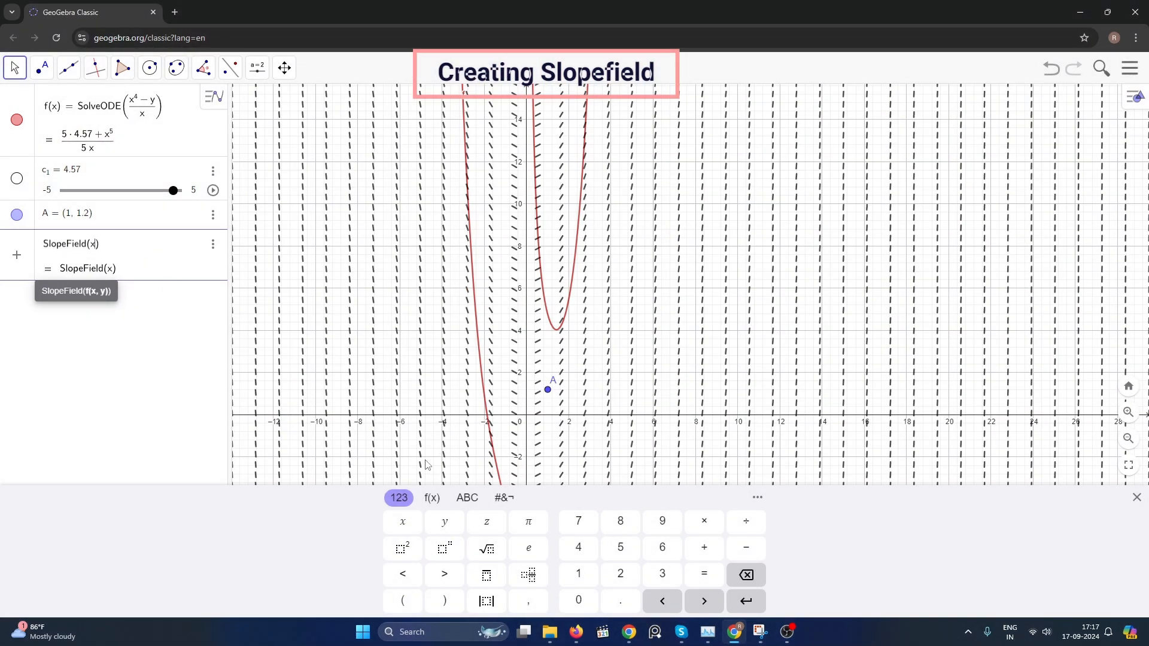
Raise x to the power 4 and subtract y, so the SlopeField expression reads x^4 − y
click(441, 550)
text(4)
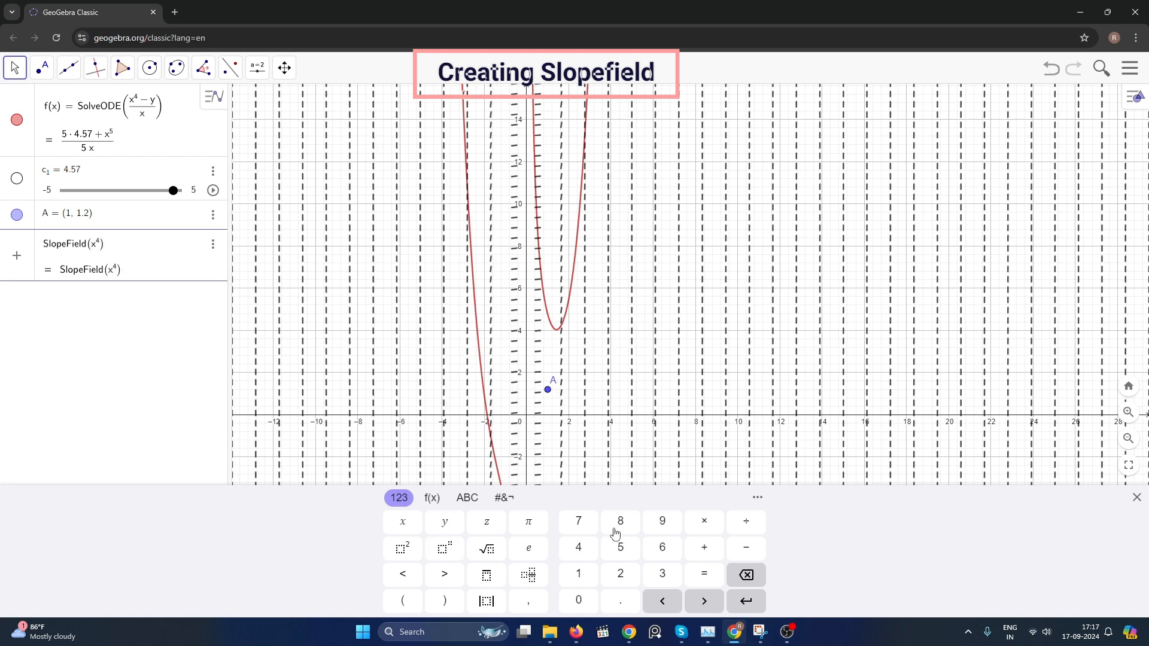
key(Right)
text(=)
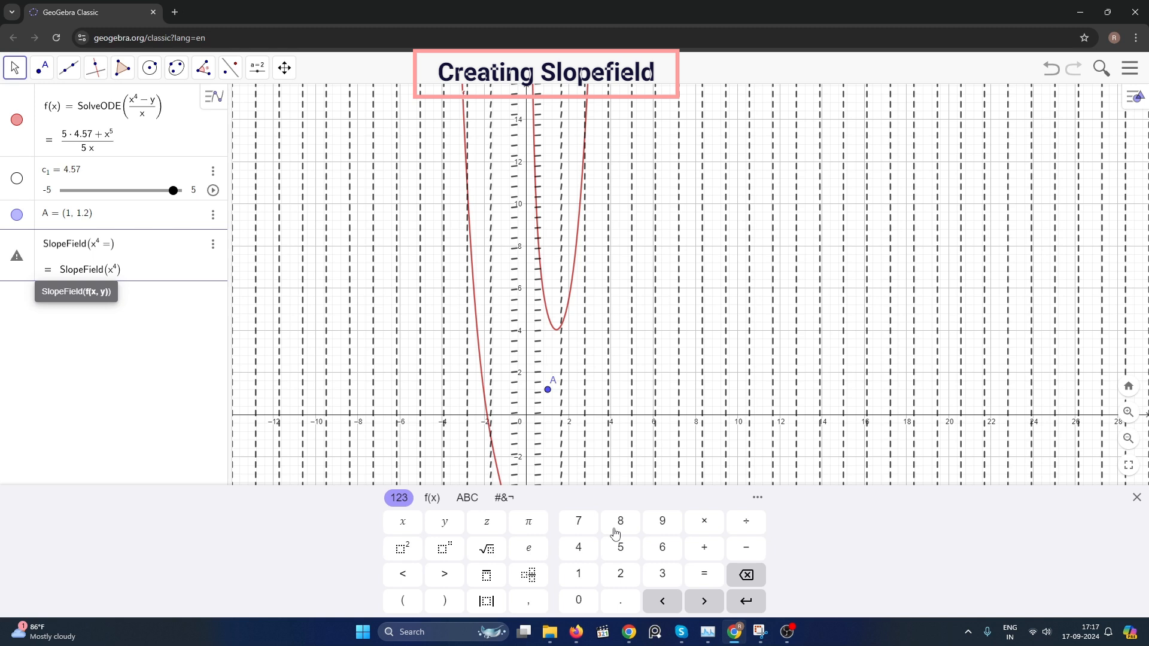
key(BackSpace)
text(-)
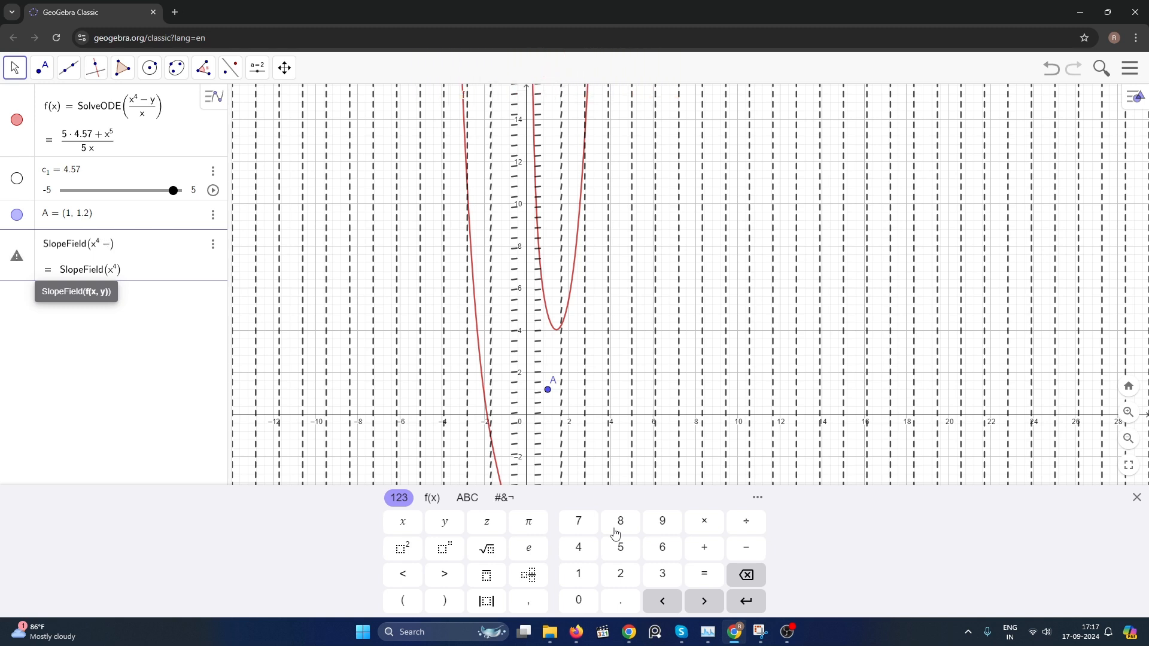
text(y)
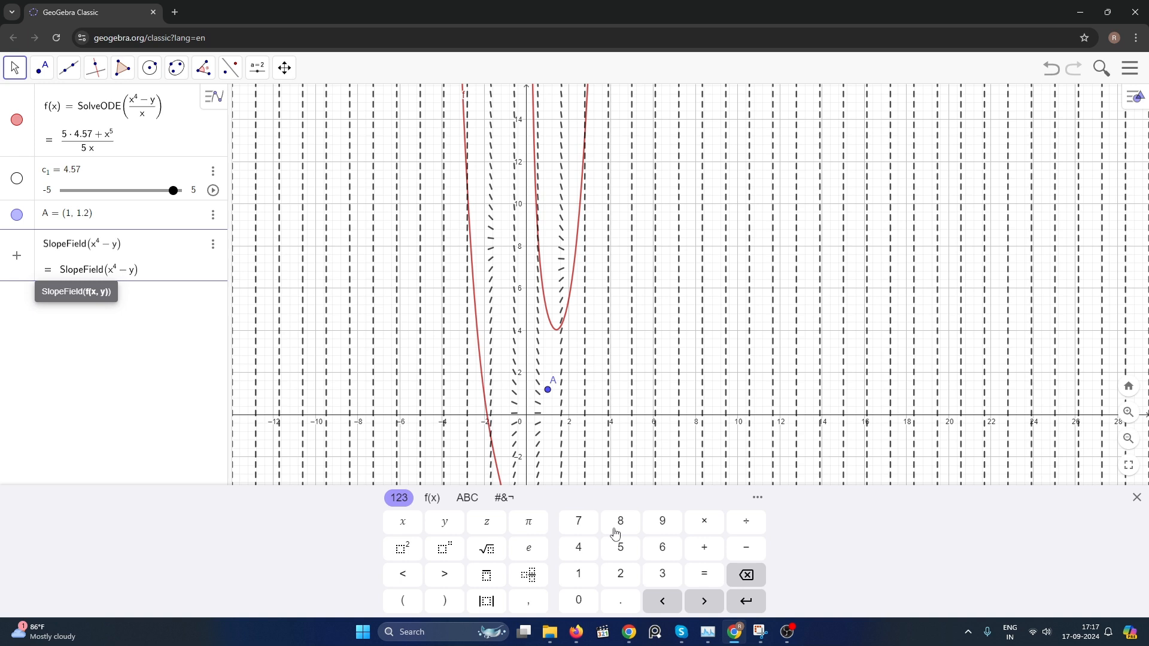
Enclose the SlopeField expression x^4 − y in parentheses and divide it by x
click(111, 270)
text(()
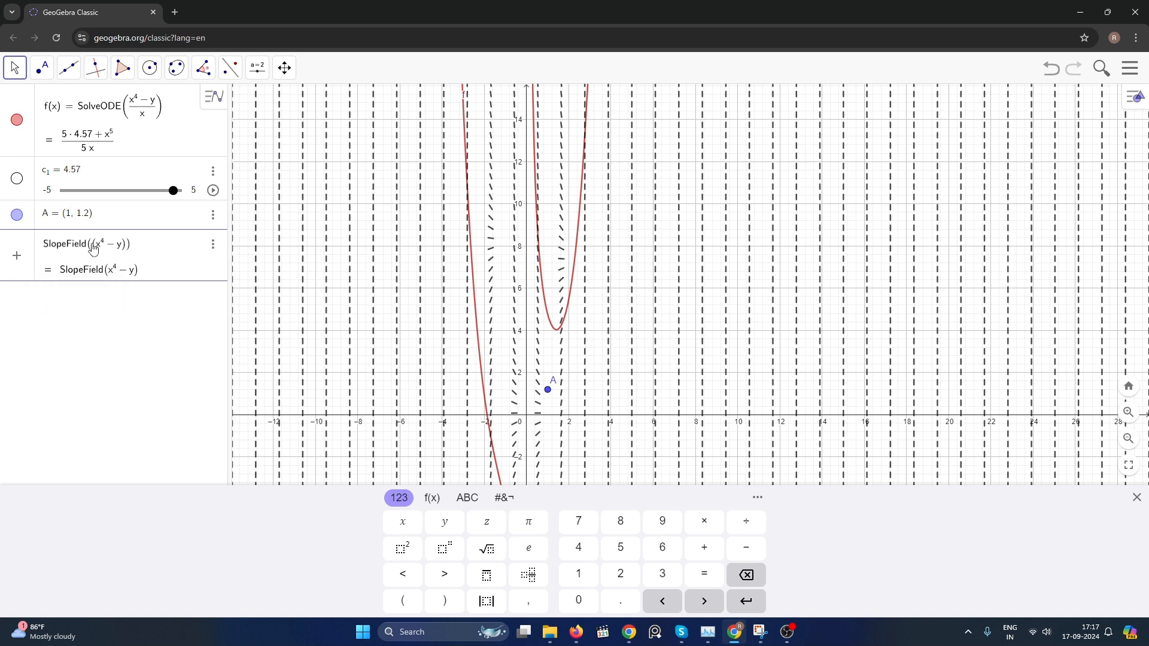
click(126, 249)
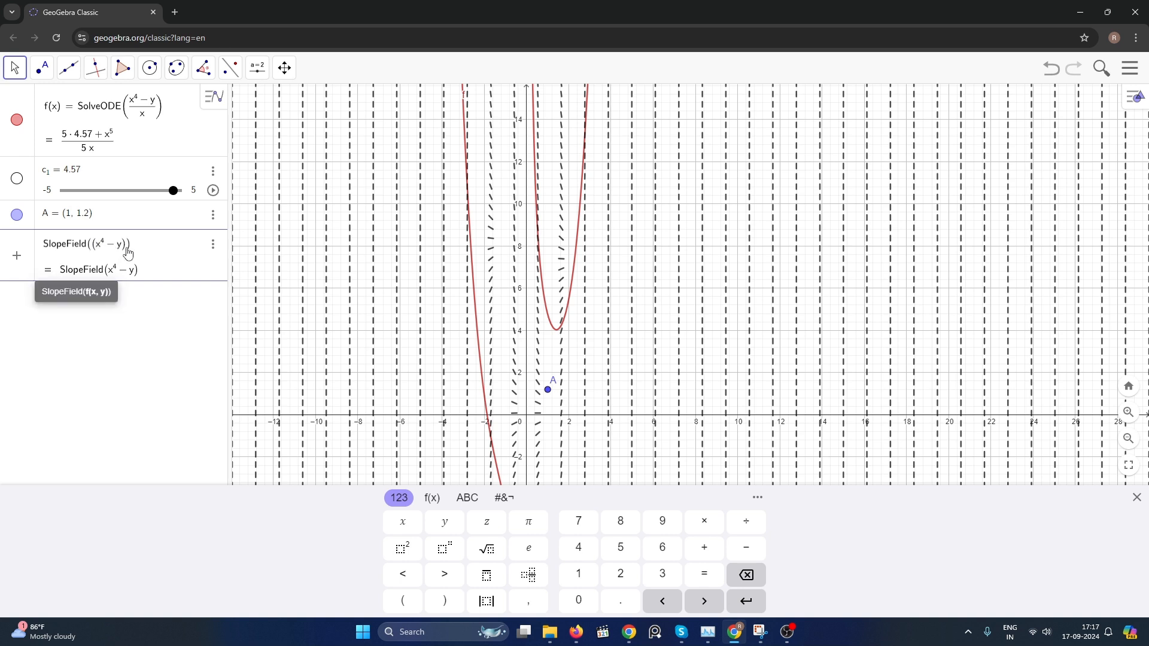
text(/)
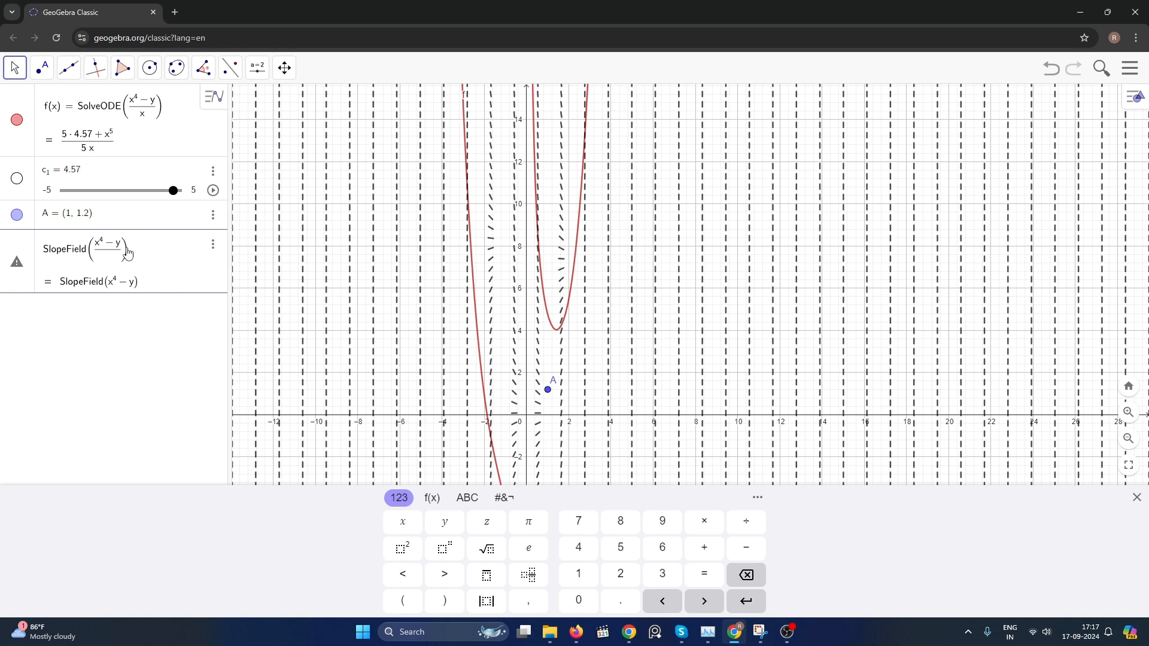
text(x)
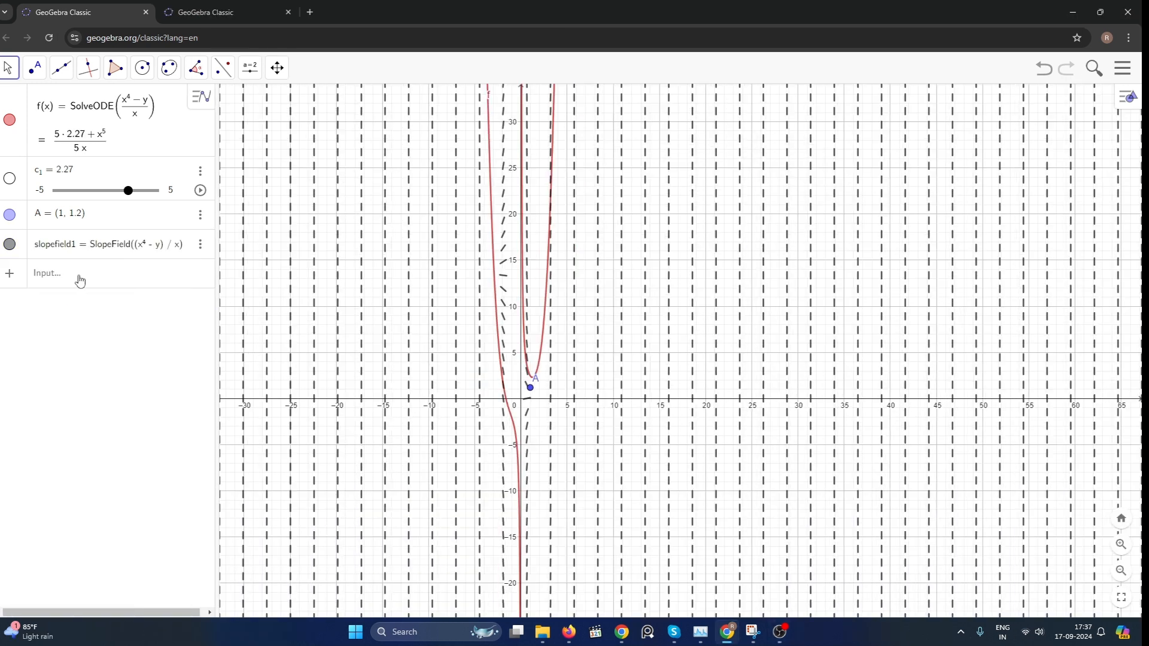
Insert a SolveODE command in its f'(x, y), Point on f form on a new input row
click(80, 281)
text(so)
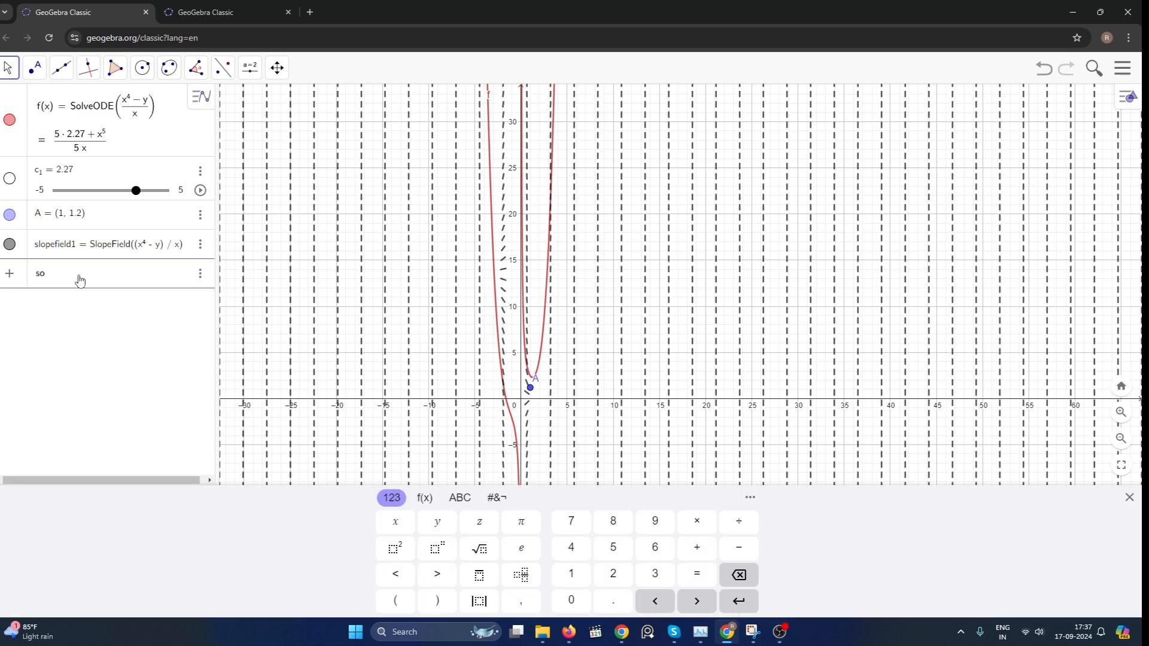
text(lve)
mouse_move(94, 320)
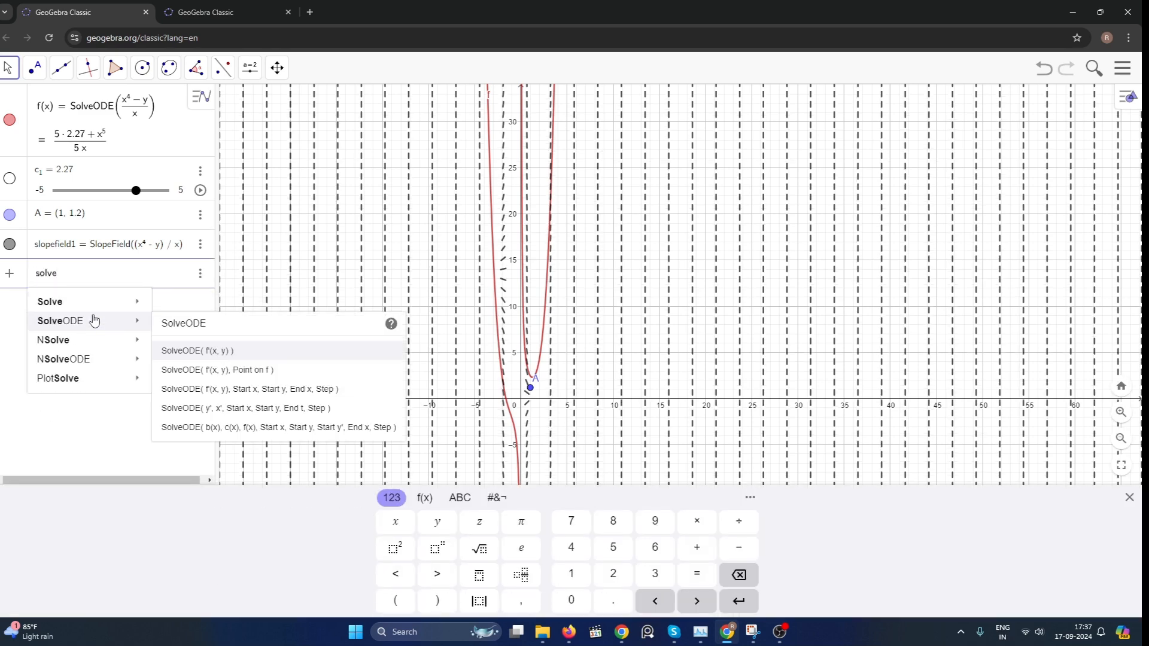
click(202, 367)
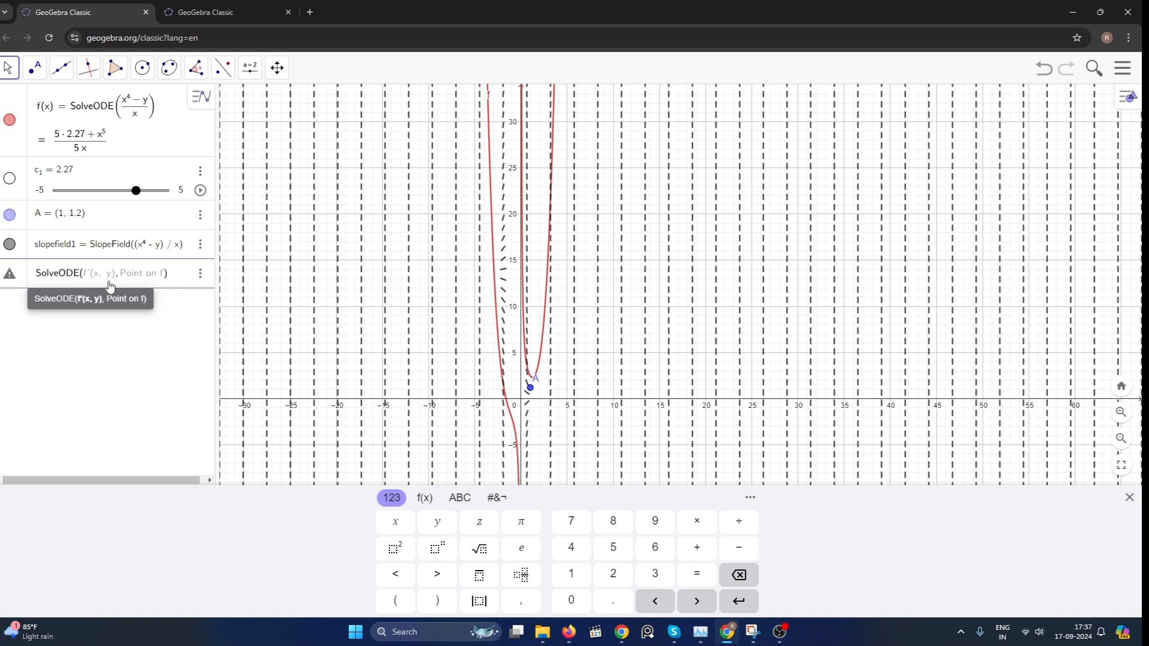
Fill in the derivative argument of the new SolveODE command as the fraction (x^4 − y)/x
text(x,)
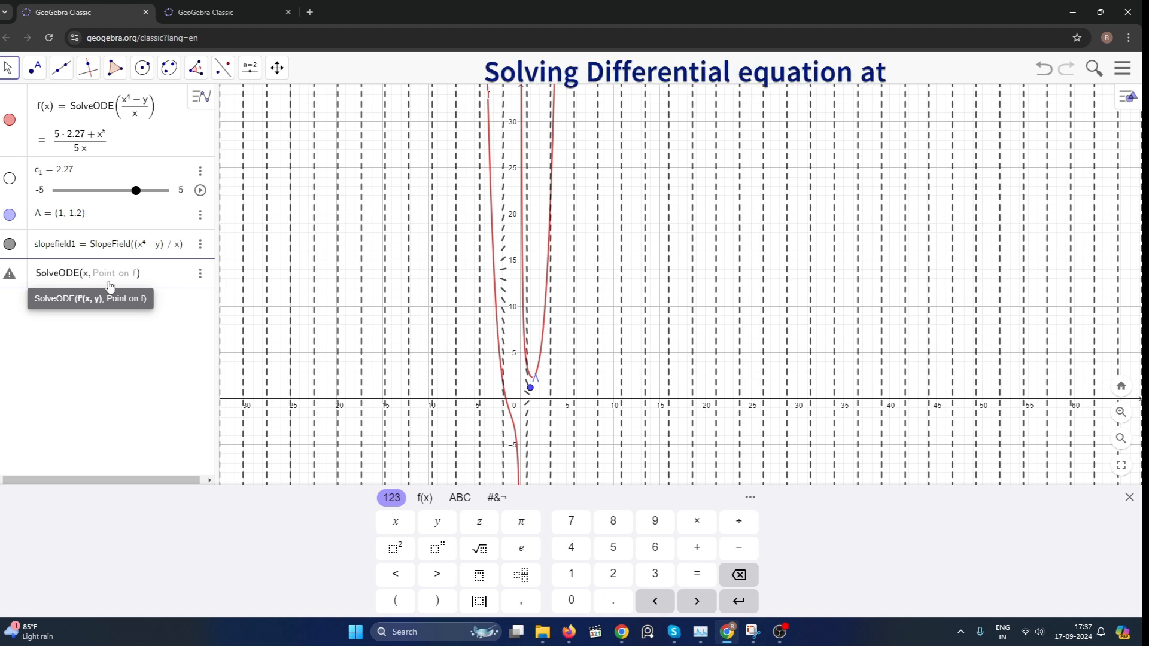
click(439, 549)
text(4)
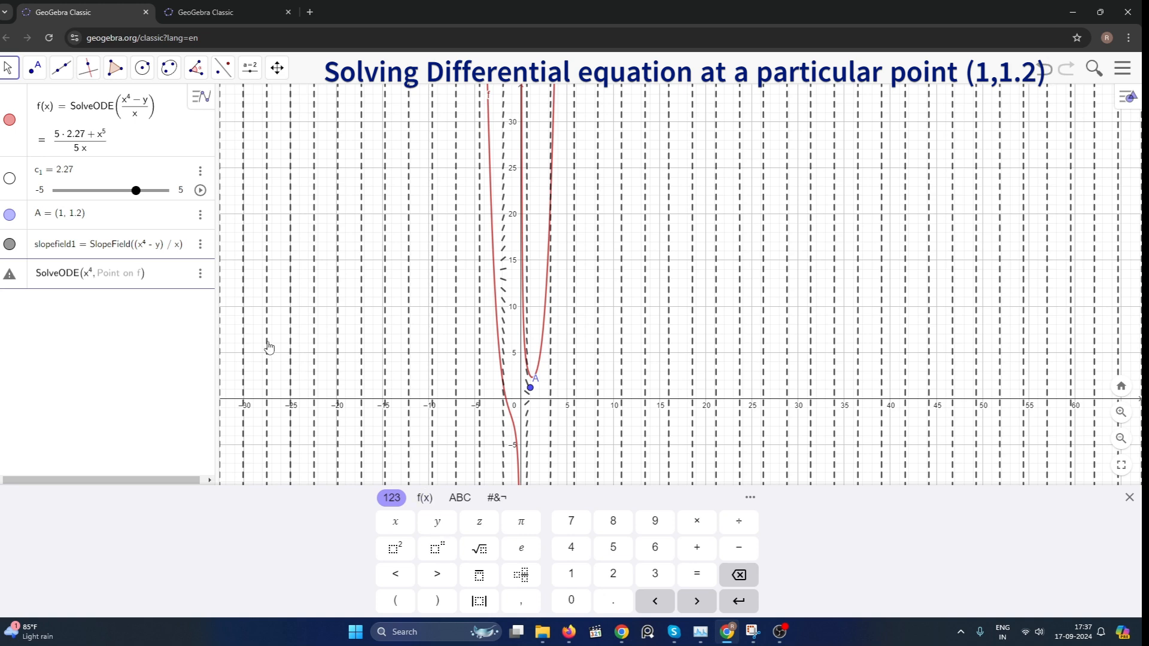
text(-)
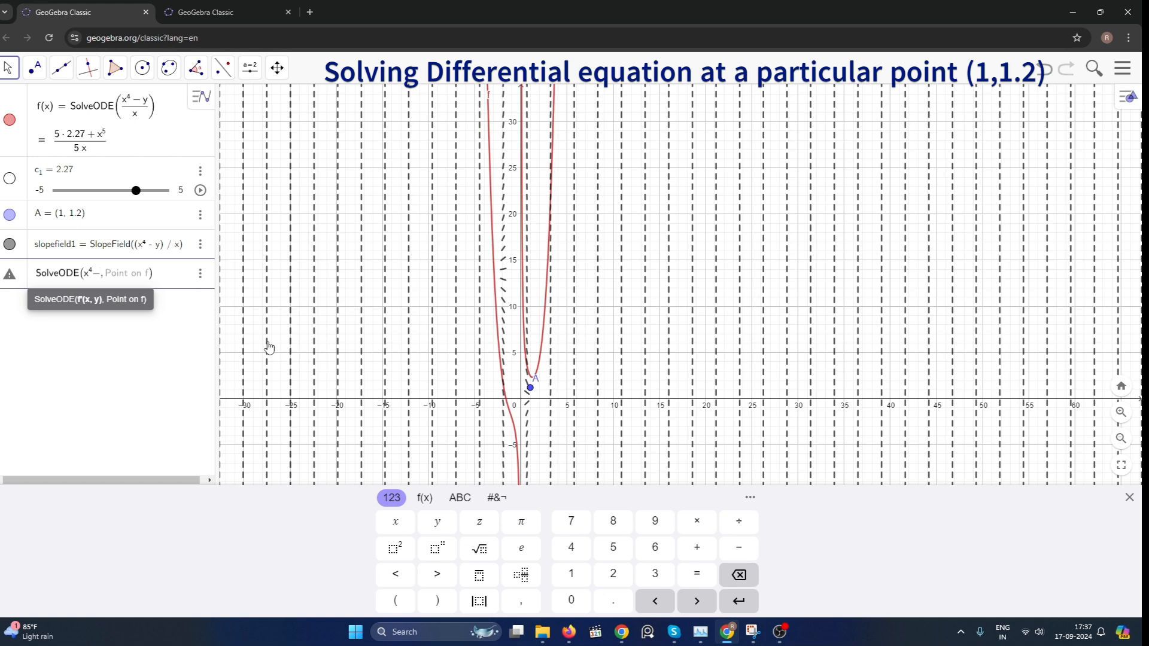
text(y)
key(Left)
key(Left)
key(Left)
text(()
text(/)
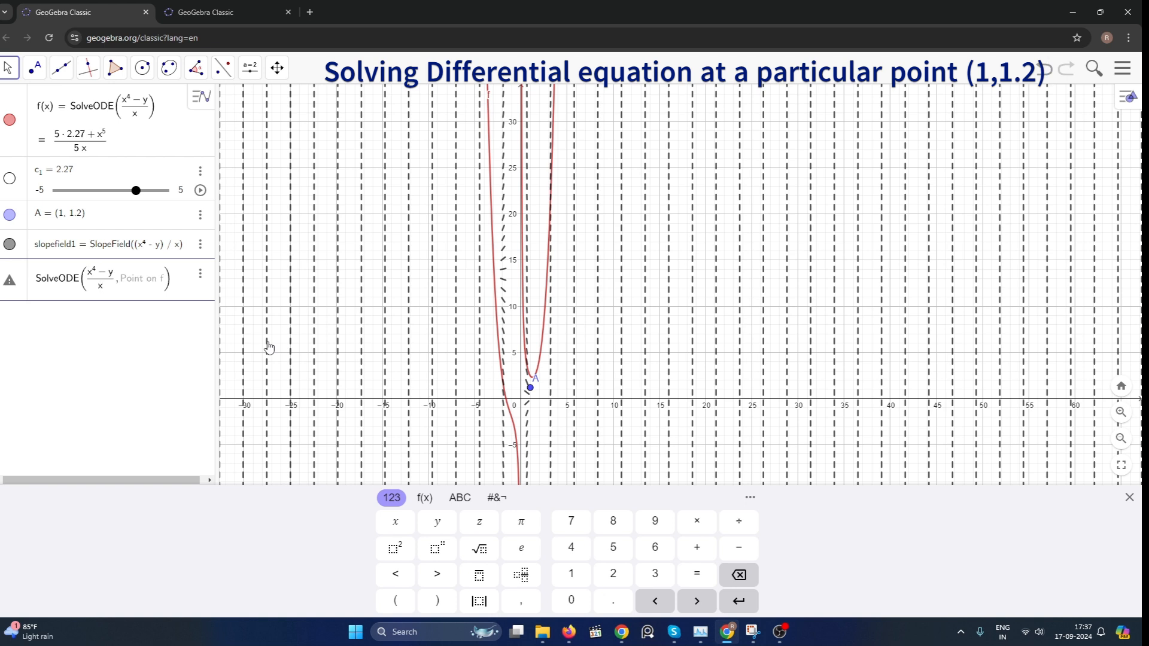
Give (1, 1.2) as the point on f in the SolveODE command and evaluate it
click(134, 284)
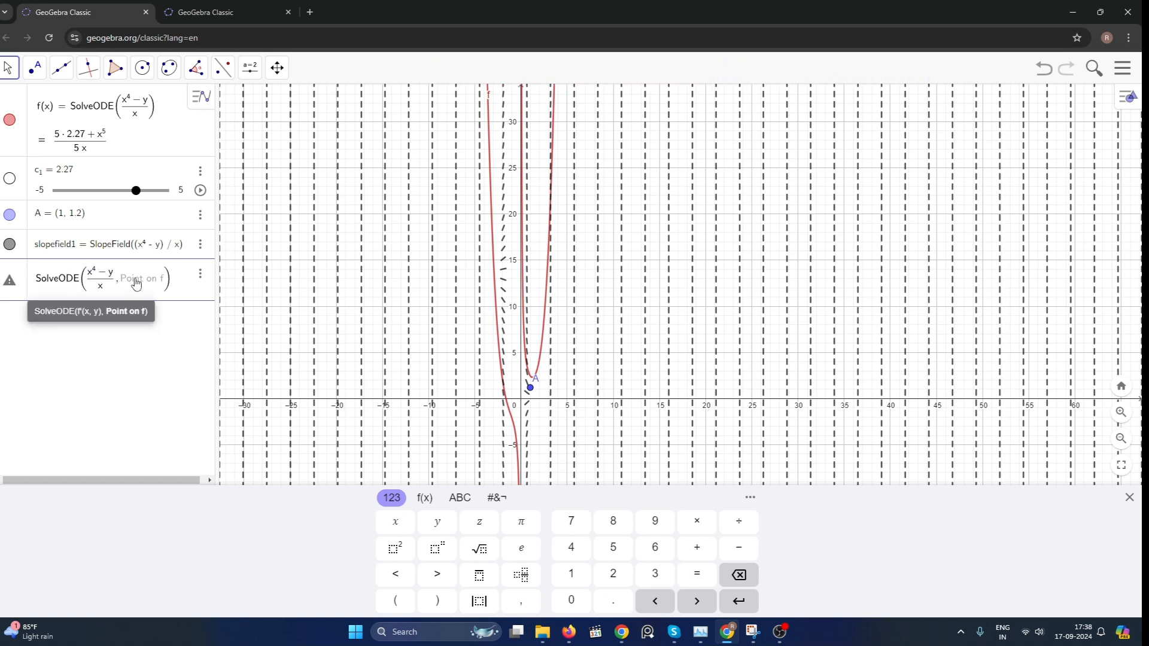
text(()
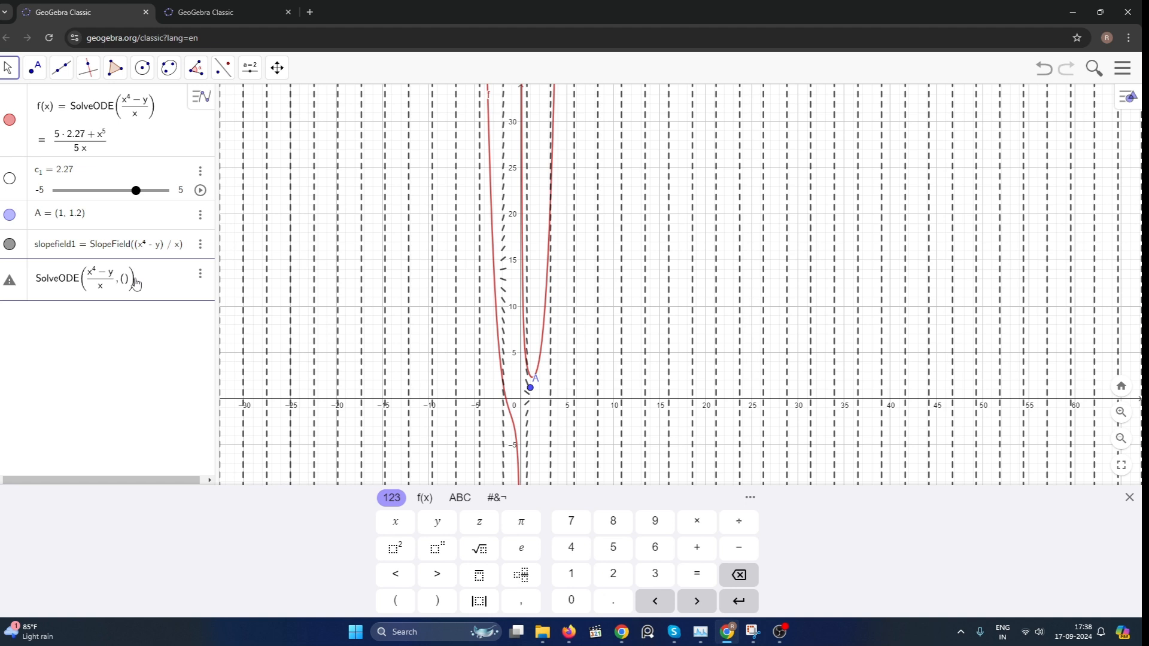
text(1,1.2)
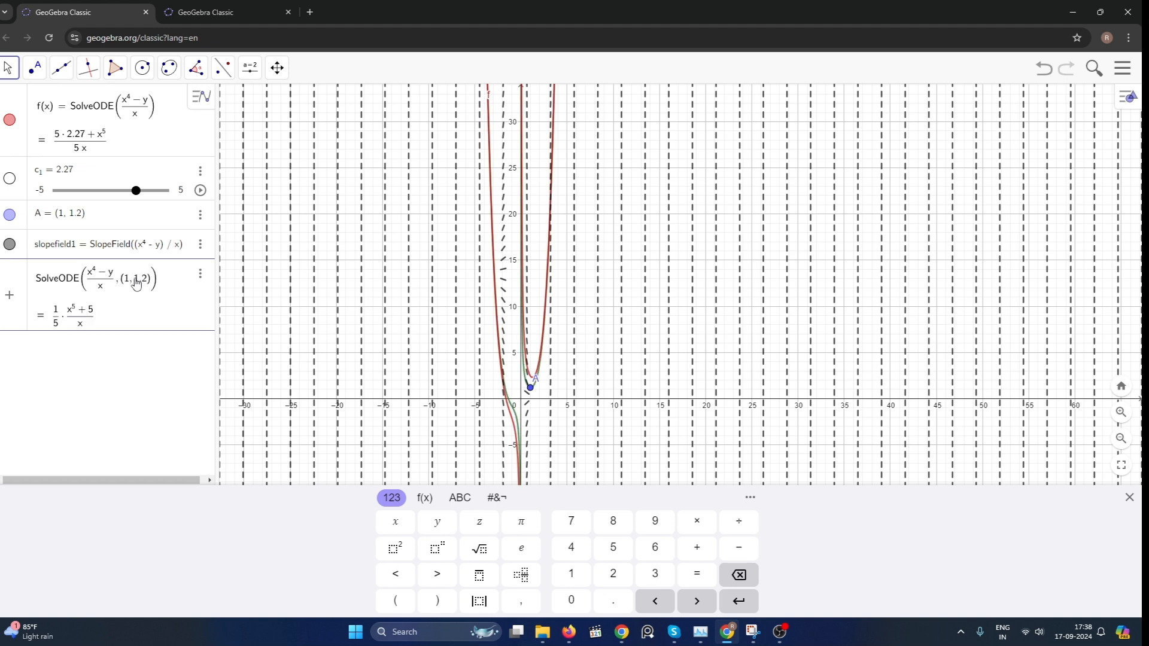
key(Return)
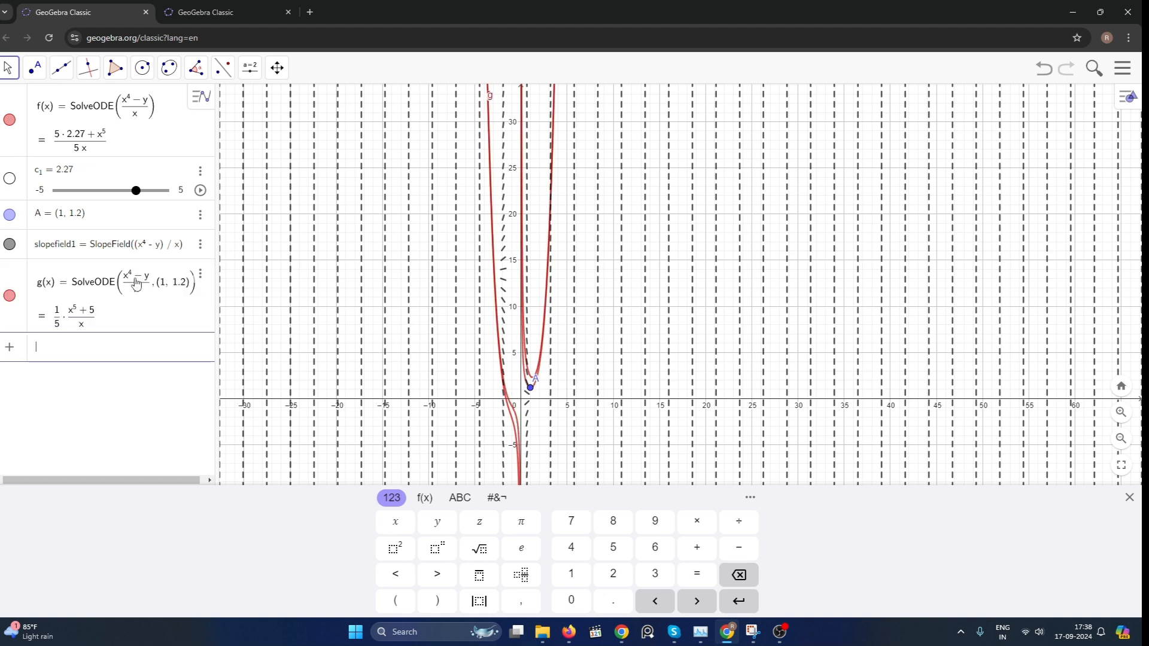
Hide the general solution f(x) and keep the particular solution g(x) displayed in the graph
click(8, 296)
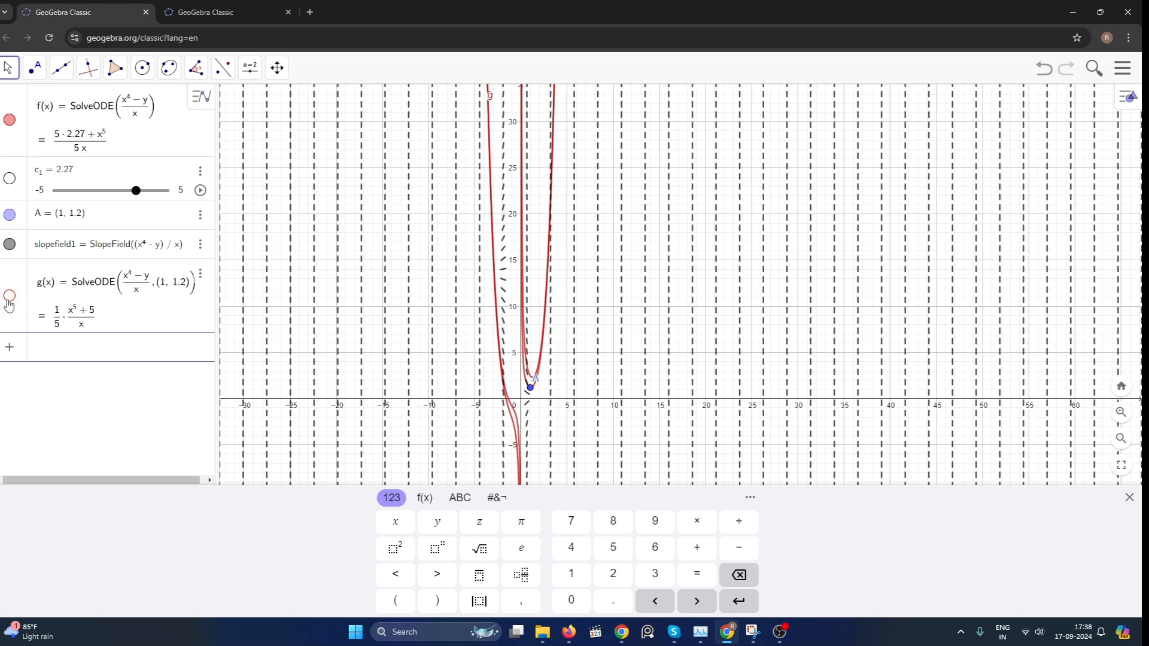
click(8, 121)
click(9, 295)
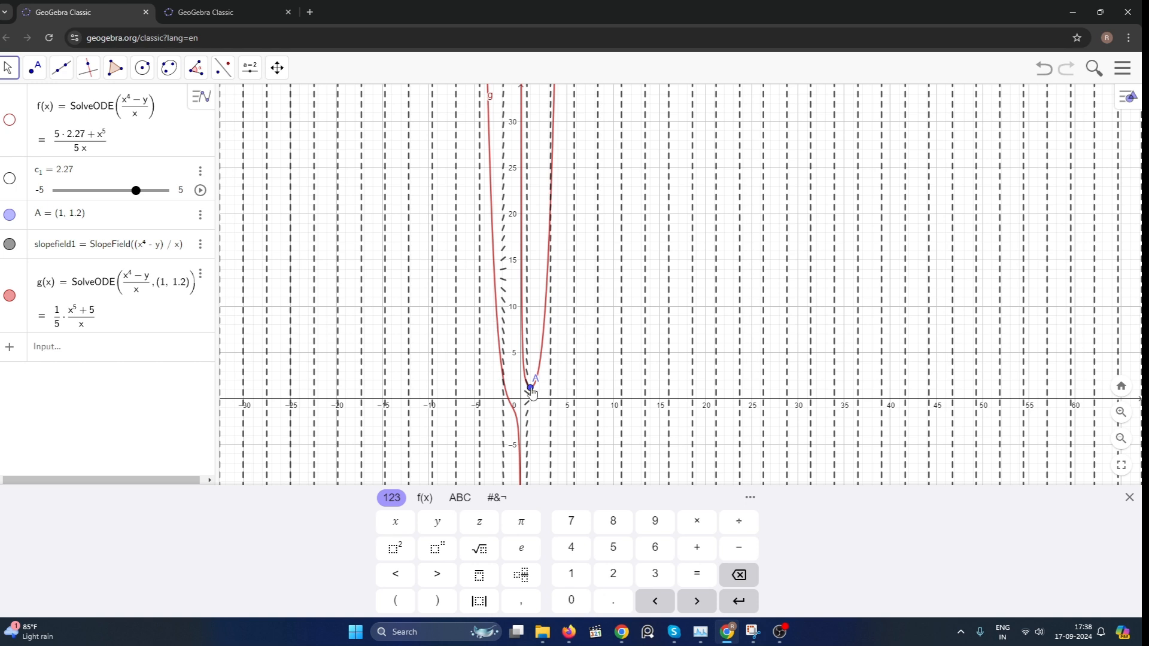